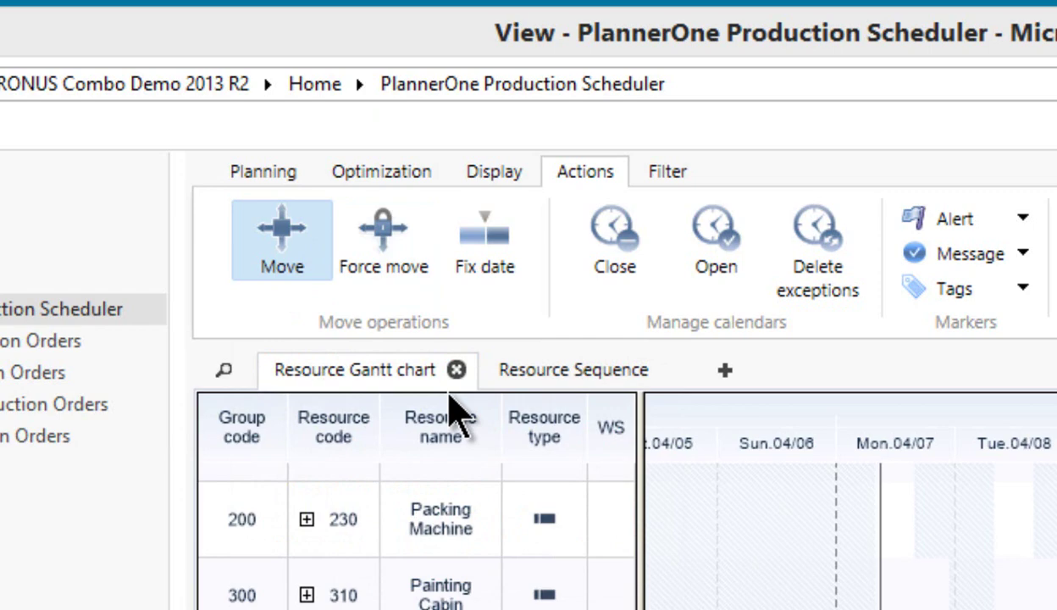
Step: Move operation 101030|10000|30 from Painting Robot onto the Drying Cabin resource, keeping 4/9–4/10
{"action": "left_click", "coordinate": [279, 272]}
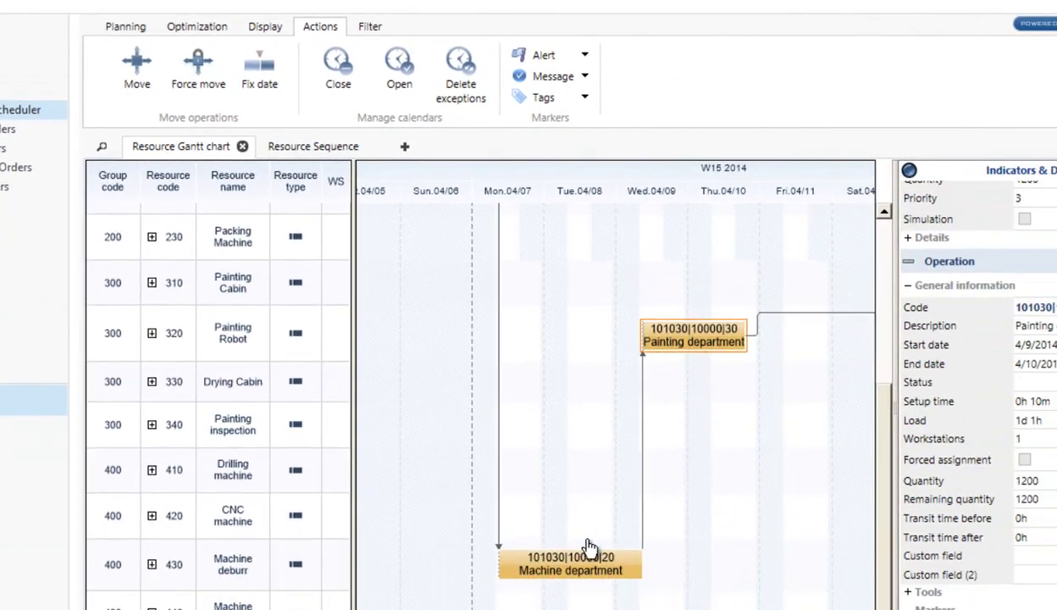
{"action": "left_click", "coordinate": [135, 85]}
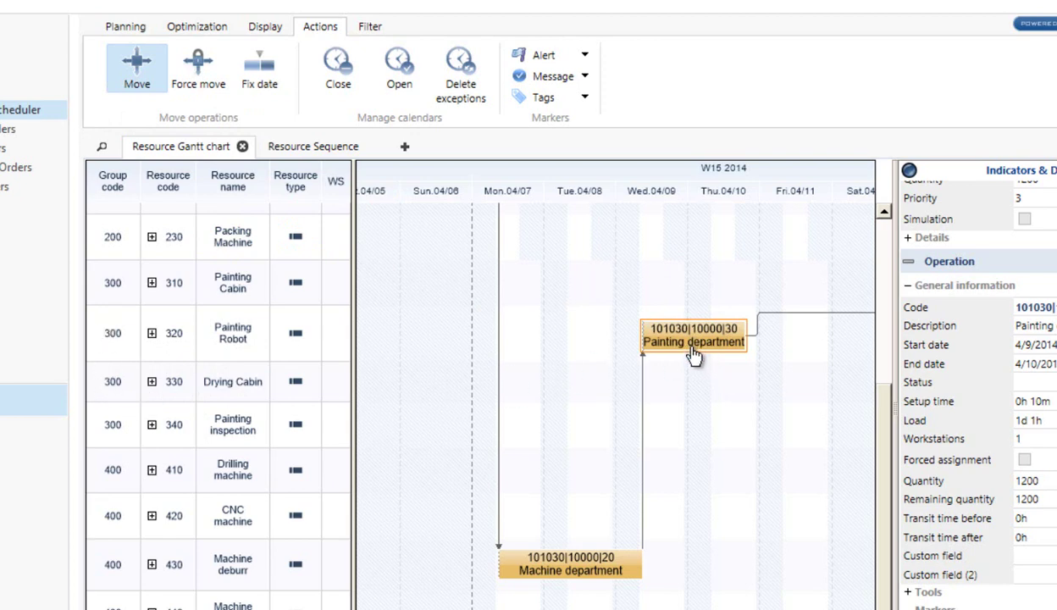
{"action": "left_click_drag", "start_coordinate": [693, 355], "coordinate": [695, 381]}
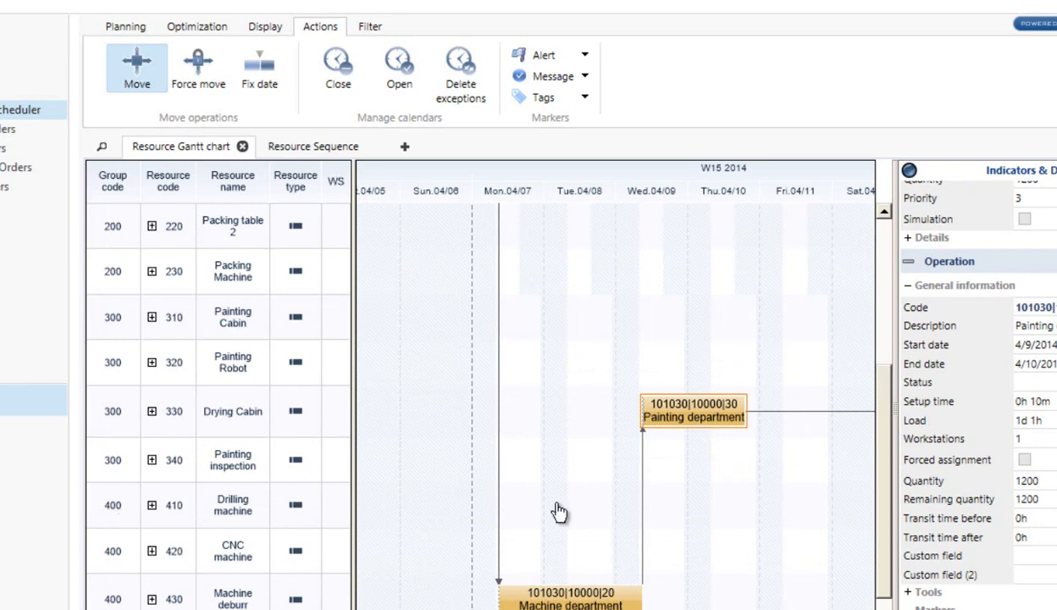
{"action": "mouse_move", "coordinate": [697, 423]}
{"action": "left_mouse_down"}
{"action": "mouse_move", "coordinate": [696, 515]}
{"action": "mouse_move", "coordinate": [707, 519]}
{"action": "left_mouse_up"}
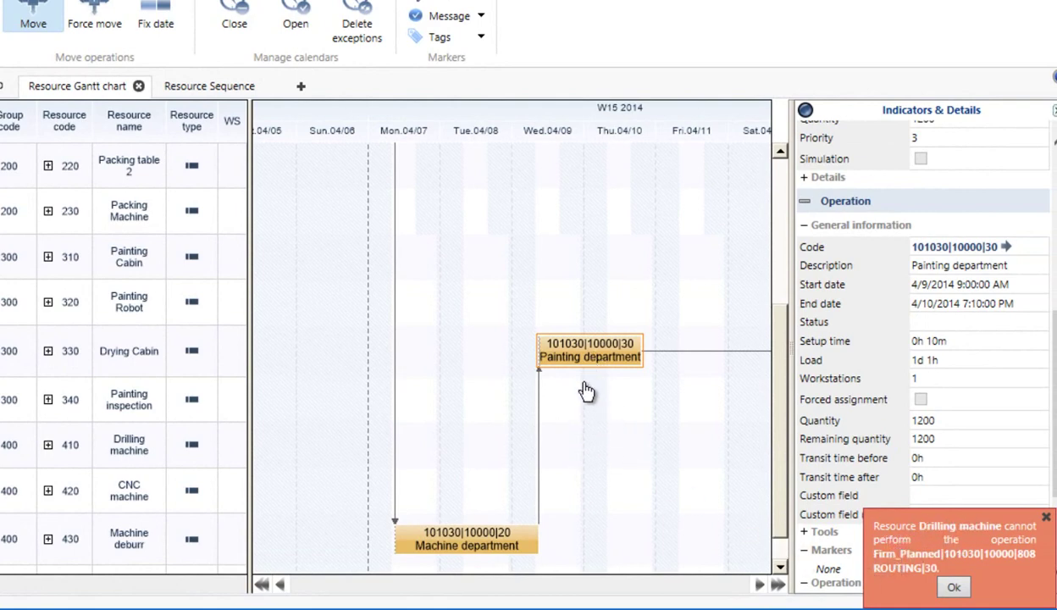
{"action": "mouse_move", "coordinate": [580, 358]}
{"action": "left_click", "coordinate": [954, 587]}
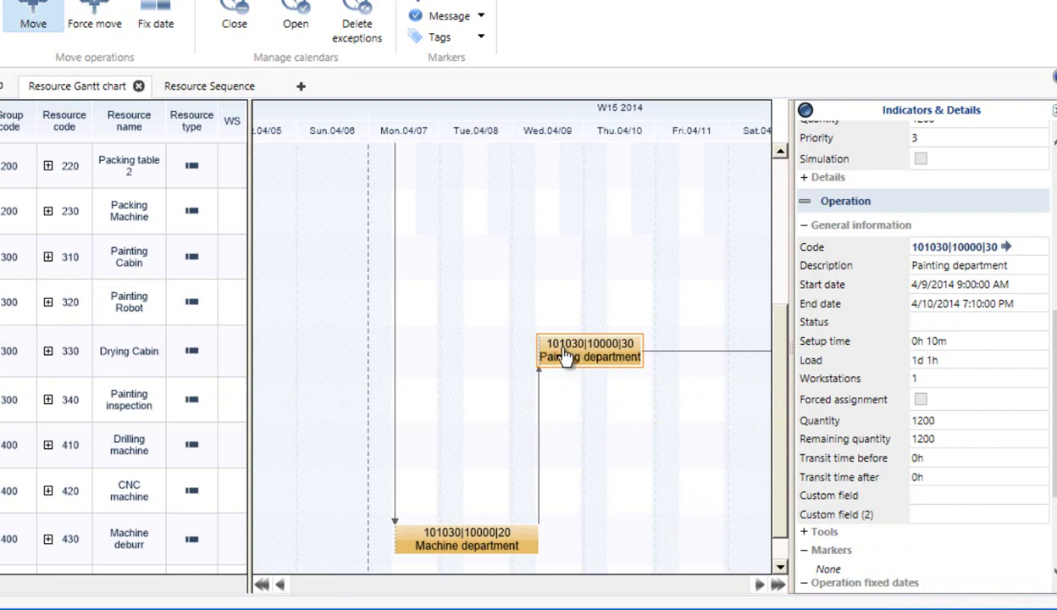
{"action": "left_click_drag", "start_coordinate": [564, 354], "coordinate": [643, 348]}
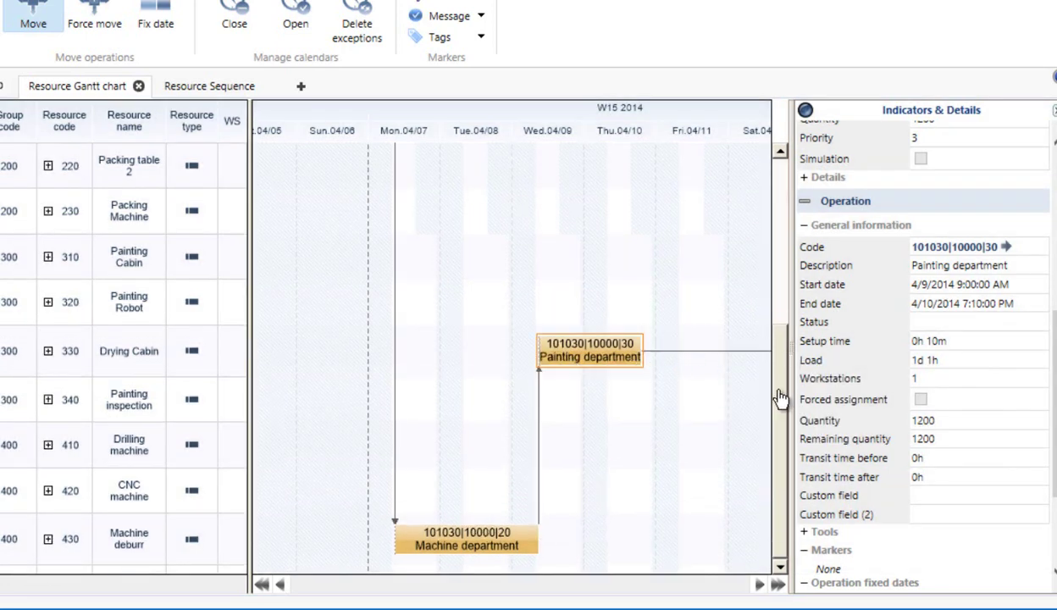
{"action": "scroll", "coordinate": [423, 556], "scroll_direction": "down", "scroll_amount": 1}
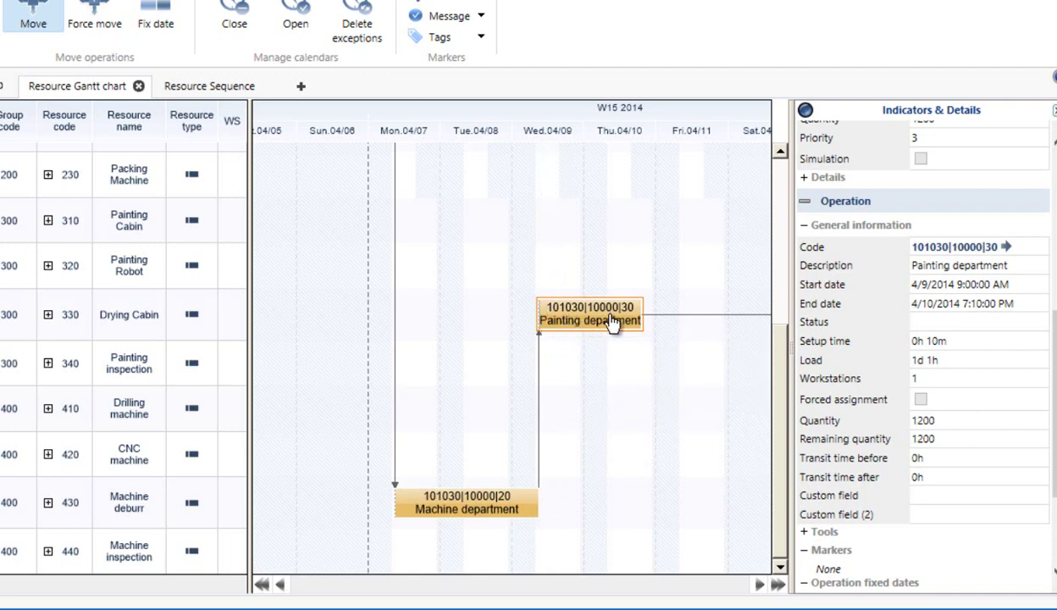
{"action": "left_click_drag", "start_coordinate": [597, 321], "coordinate": [741, 326]}
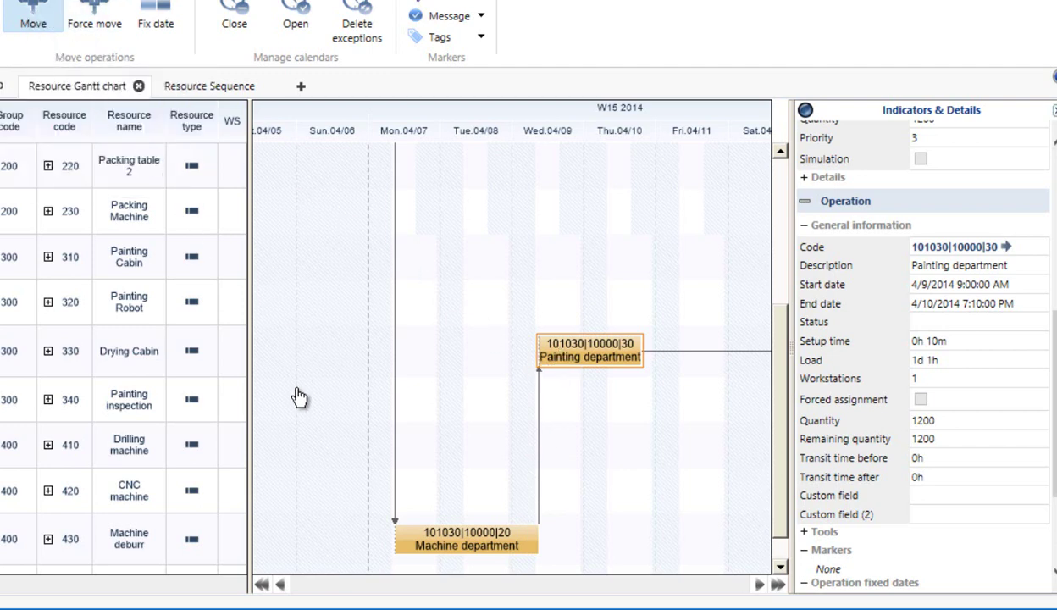
Step: Force-assign the painting operation 101030|10000|30 to Drying Cabin, still 4/9 9:00 AM–4/10 7:10 PM
{"action": "left_click", "coordinate": [95, 23]}
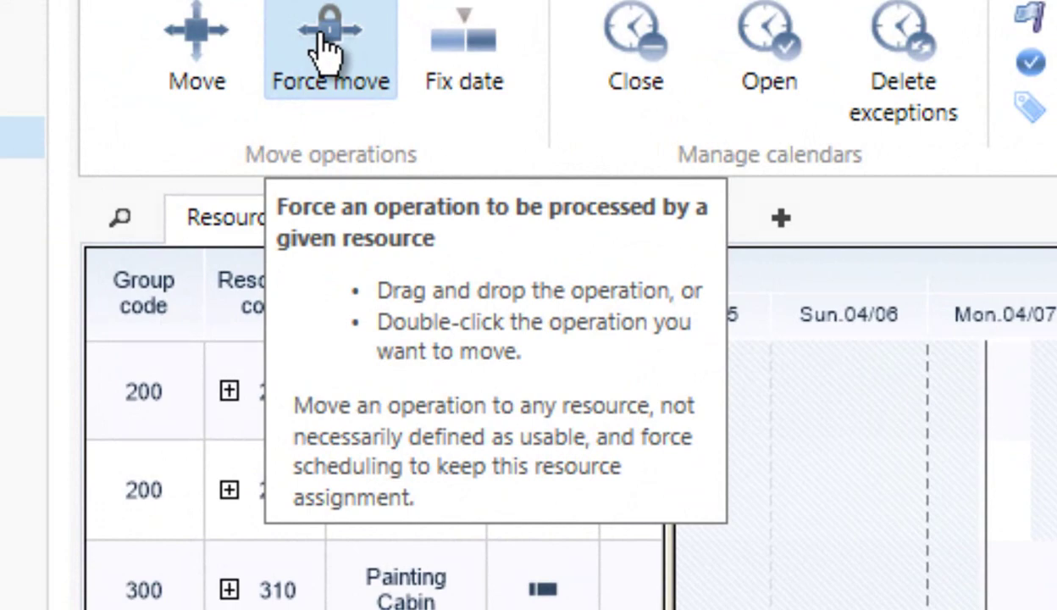
{"action": "left_click", "coordinate": [335, 52]}
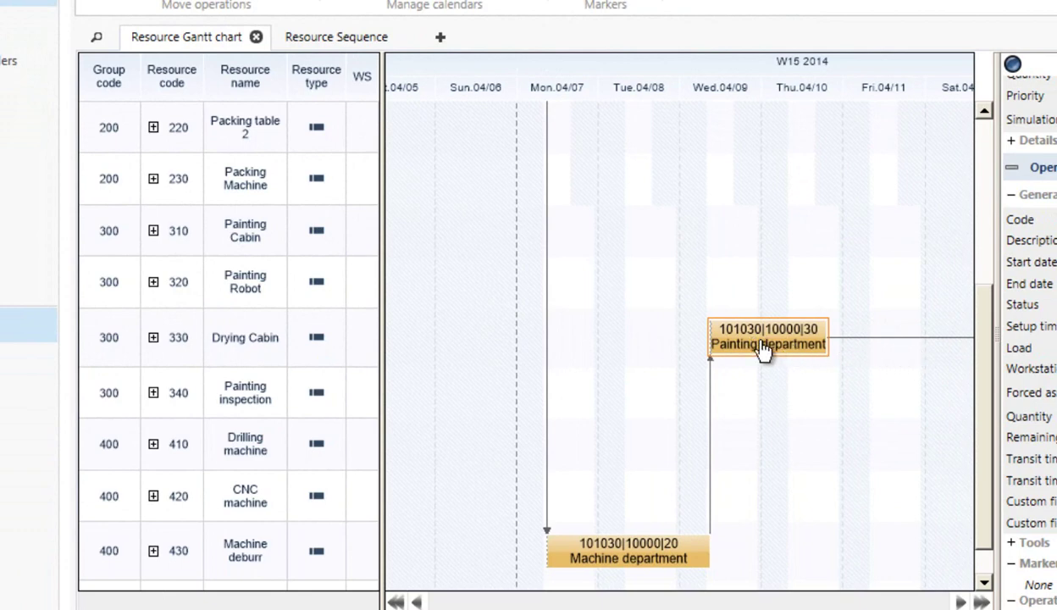
{"action": "mouse_move", "coordinate": [758, 421]}
{"action": "mouse_move", "coordinate": [765, 442]}
{"action": "left_mouse_down"}
{"action": "mouse_move", "coordinate": [760, 474]}
{"action": "mouse_move", "coordinate": [774, 460]}
{"action": "left_mouse_up"}
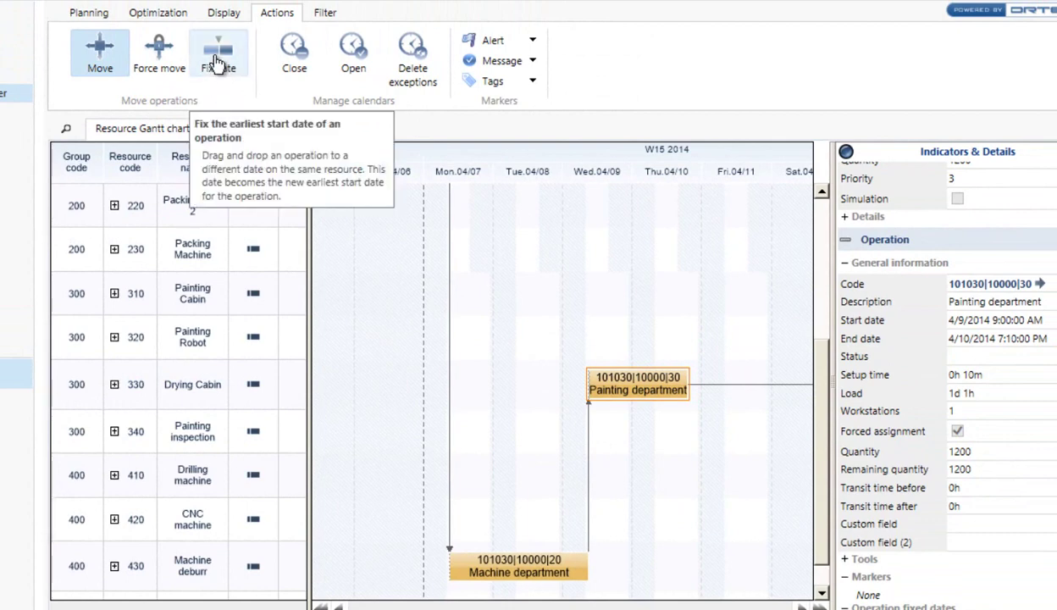
Step: Fix the painting operation's start on Friday 04/11, running 4/11 11:09 AM to 4/14 9:19 PM
{"action": "left_click", "coordinate": [218, 64]}
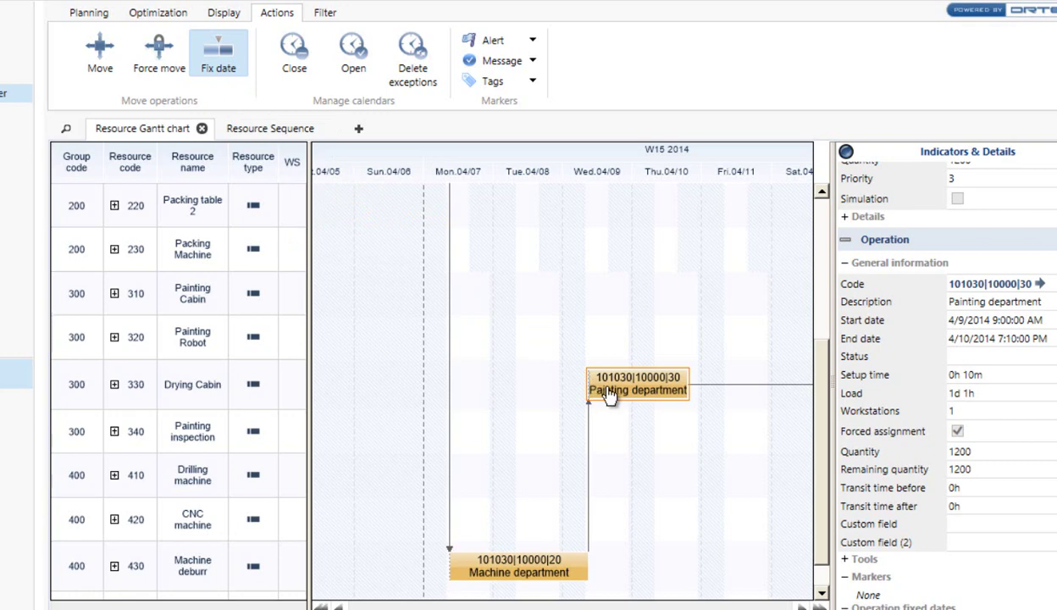
{"action": "mouse_move", "coordinate": [613, 396]}
{"action": "left_mouse_down"}
{"action": "mouse_move", "coordinate": [666, 391]}
{"action": "mouse_move", "coordinate": [707, 370]}
{"action": "mouse_move", "coordinate": [754, 370]}
{"action": "left_mouse_up"}
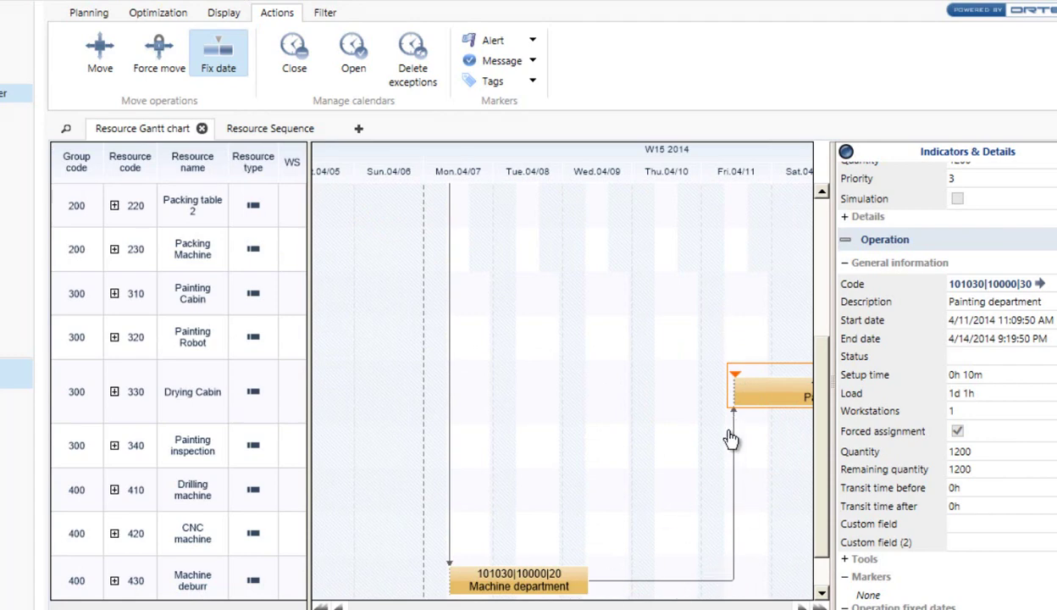
{"action": "left_click", "coordinate": [800, 606]}
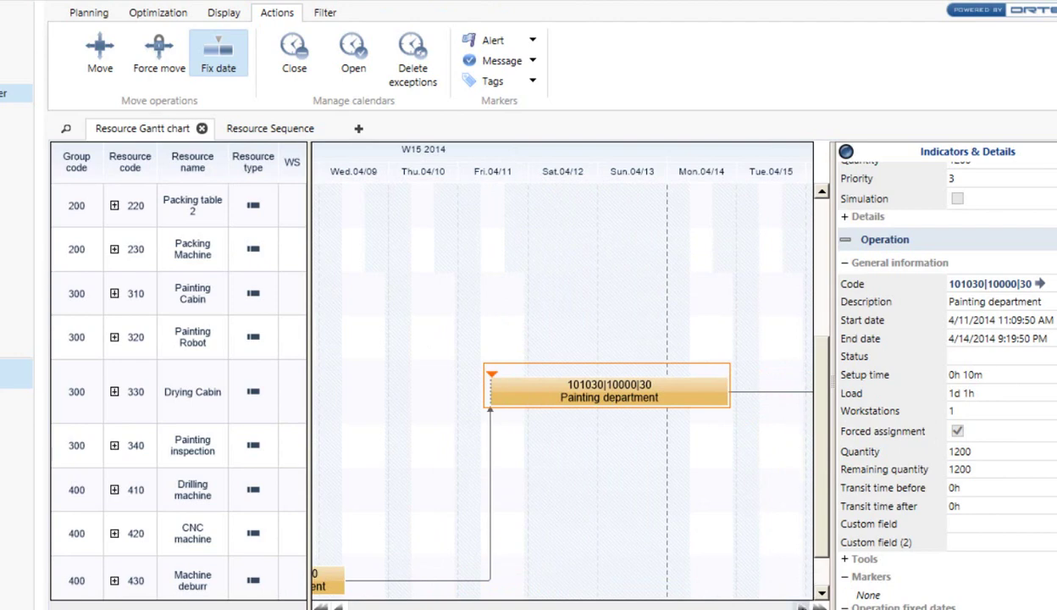
{"action": "scroll", "coordinate": [562, 373], "scroll_direction": "right", "scroll_amount": 3}
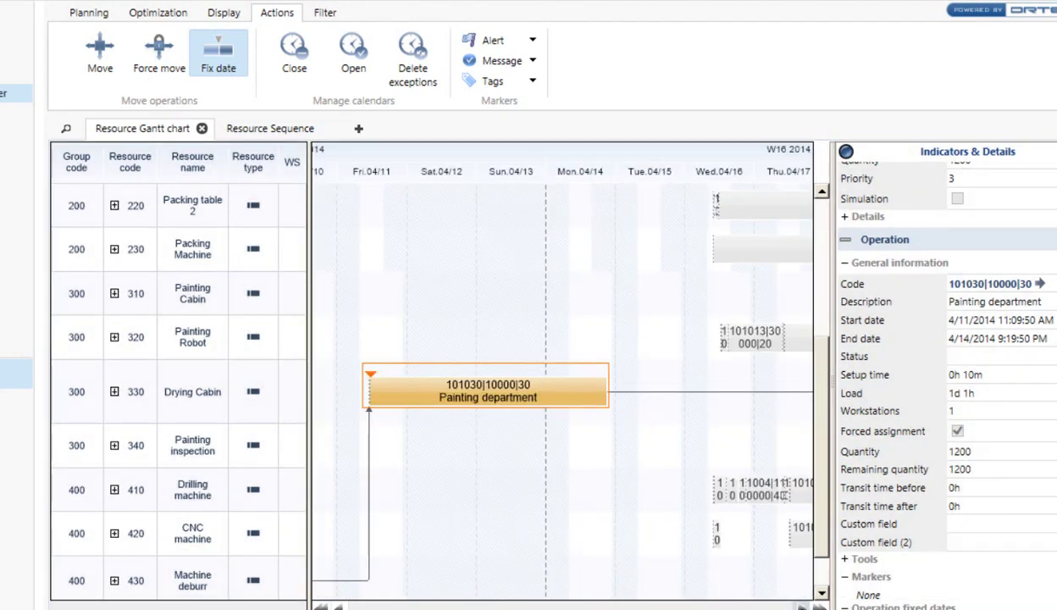
{"action": "scroll", "coordinate": [684, 524], "scroll_direction": "right", "scroll_amount": 3}
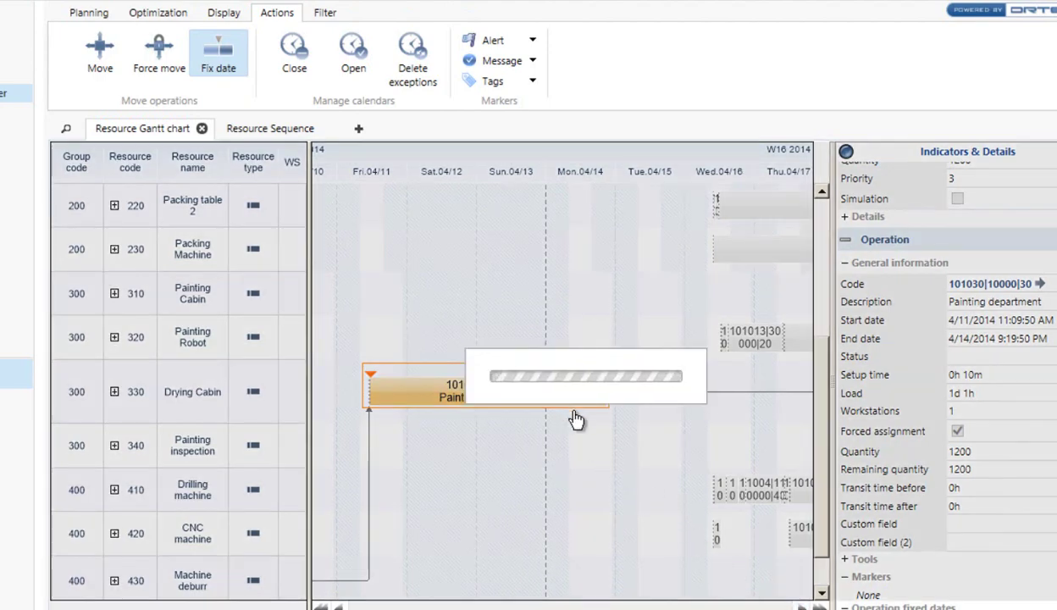
{"action": "scroll", "coordinate": [561, 373], "scroll_direction": "right", "scroll_amount": 3}
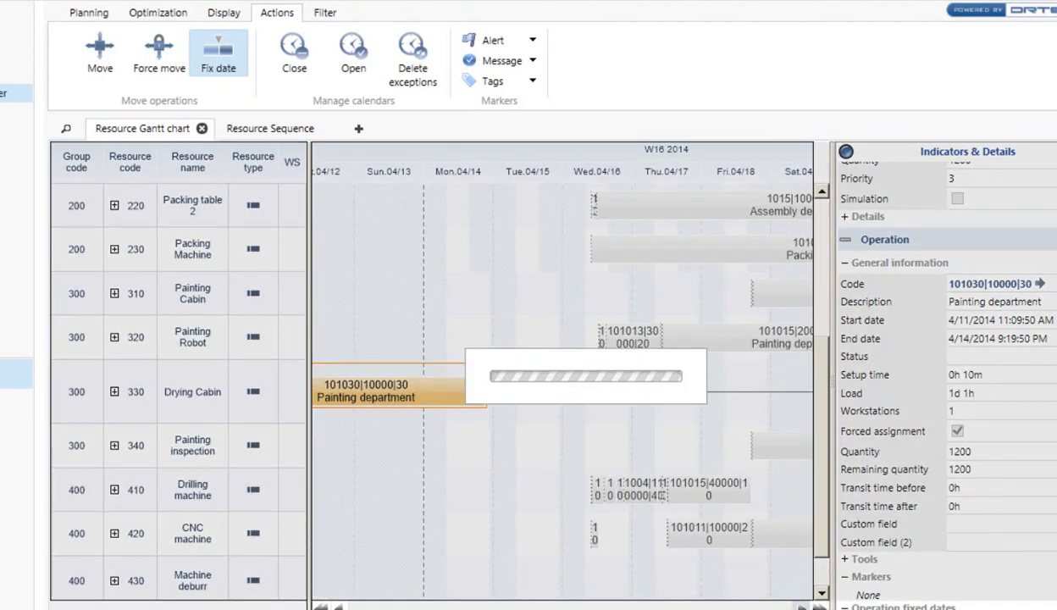
{"action": "scroll", "coordinate": [562, 373], "scroll_direction": "right", "scroll_amount": 5}
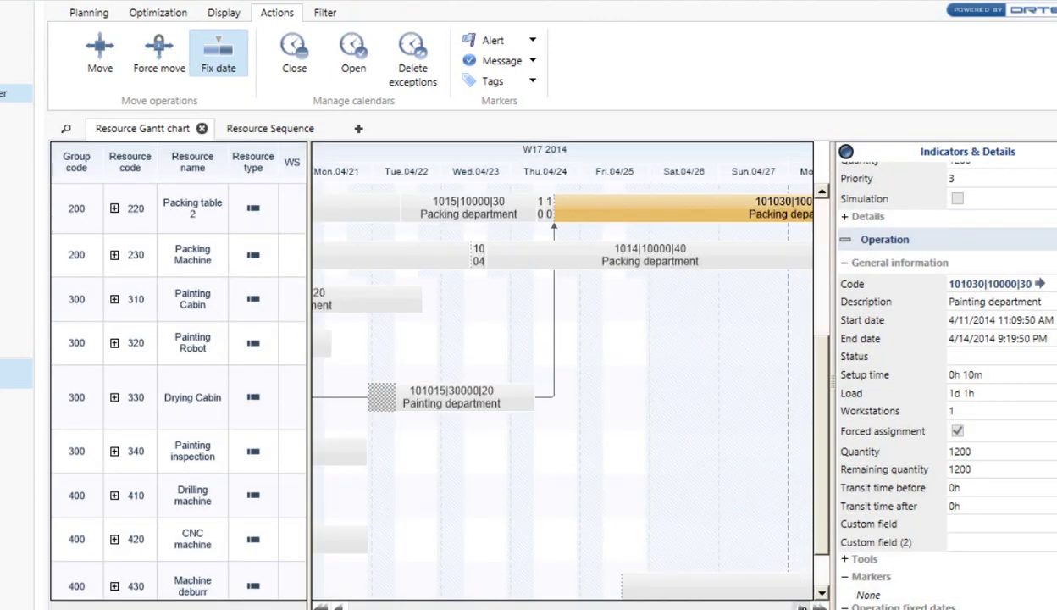
{"action": "left_click", "coordinate": [802, 607]}
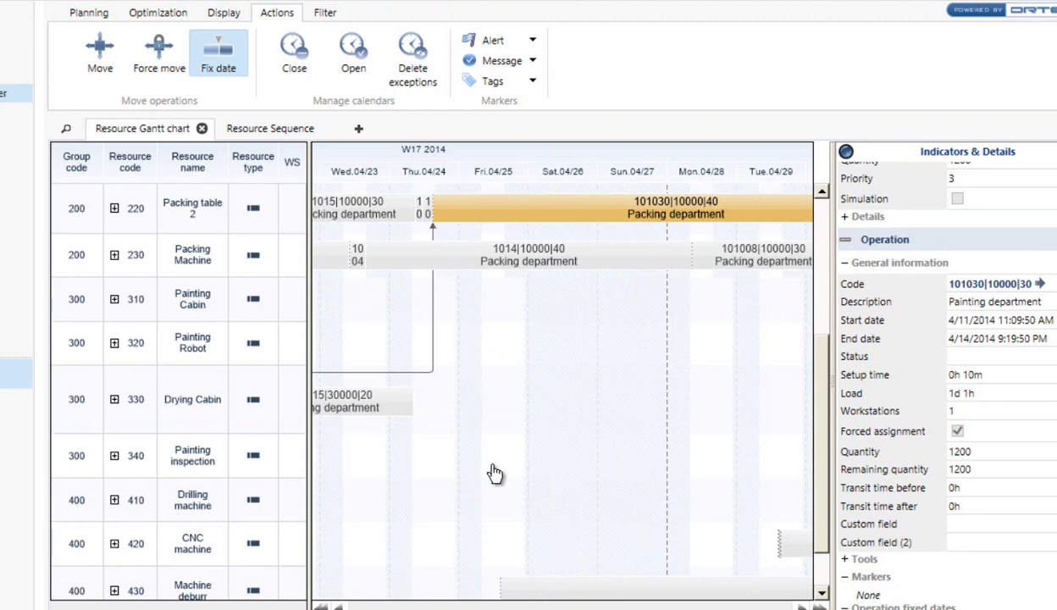
{"action": "left_click", "coordinate": [320, 607]}
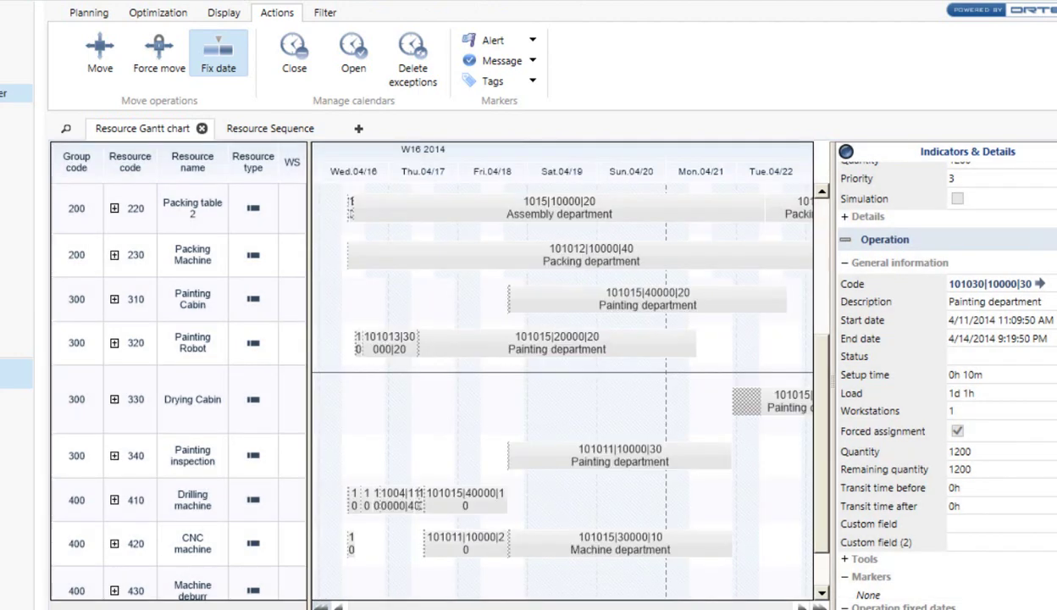
Step: Move the painting operation to Monday 04/14, running 2:53 PM to 4/16 10:03 AM
{"action": "left_click", "coordinate": [320, 606]}
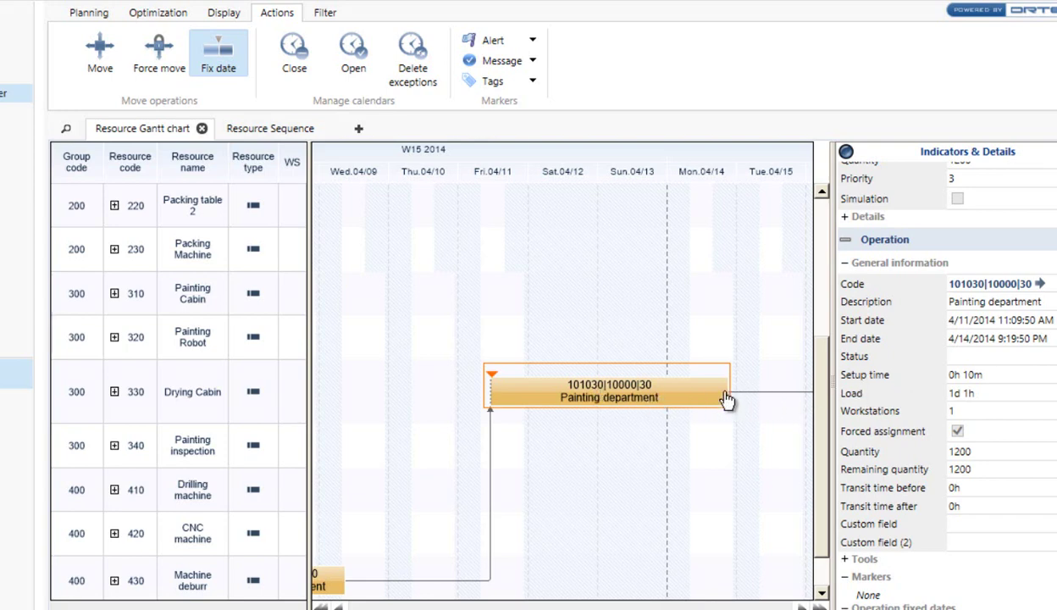
{"action": "mouse_move", "coordinate": [726, 400]}
{"action": "left_click_drag", "start_coordinate": [736, 400], "coordinate": [753, 392]}
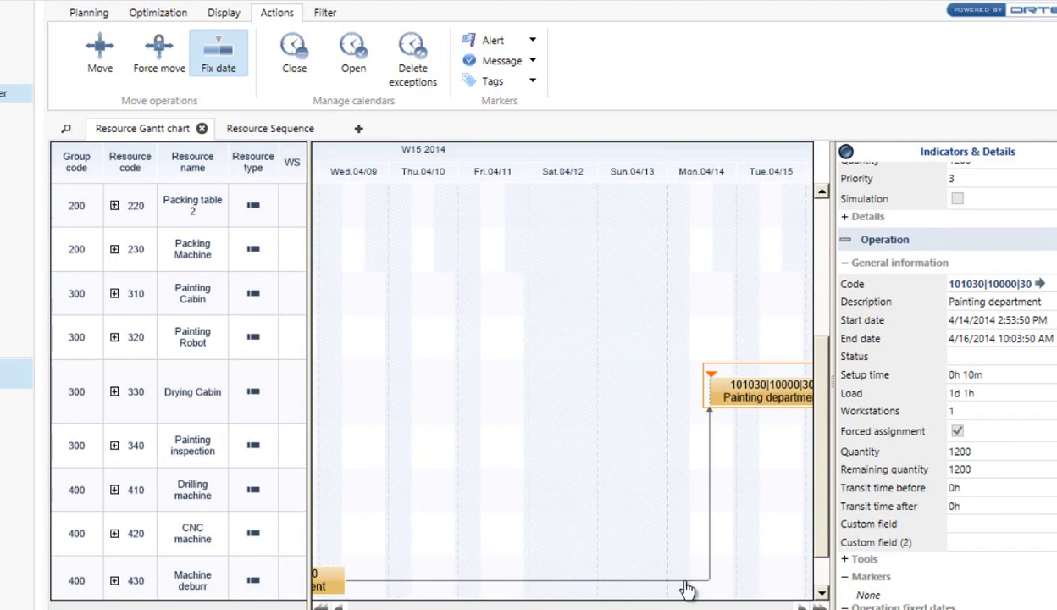
Step: Shift the painting operation to Monday 04/21, running 12:37 PM to 4/22 10:47 PM
{"action": "left_click", "coordinate": [801, 606]}
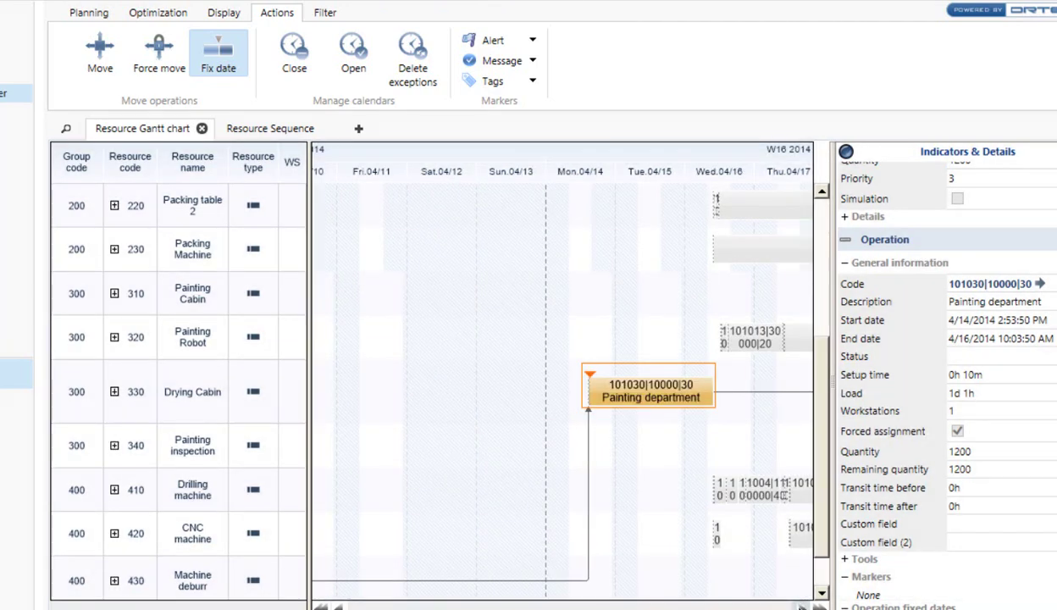
{"action": "left_click", "coordinate": [801, 606]}
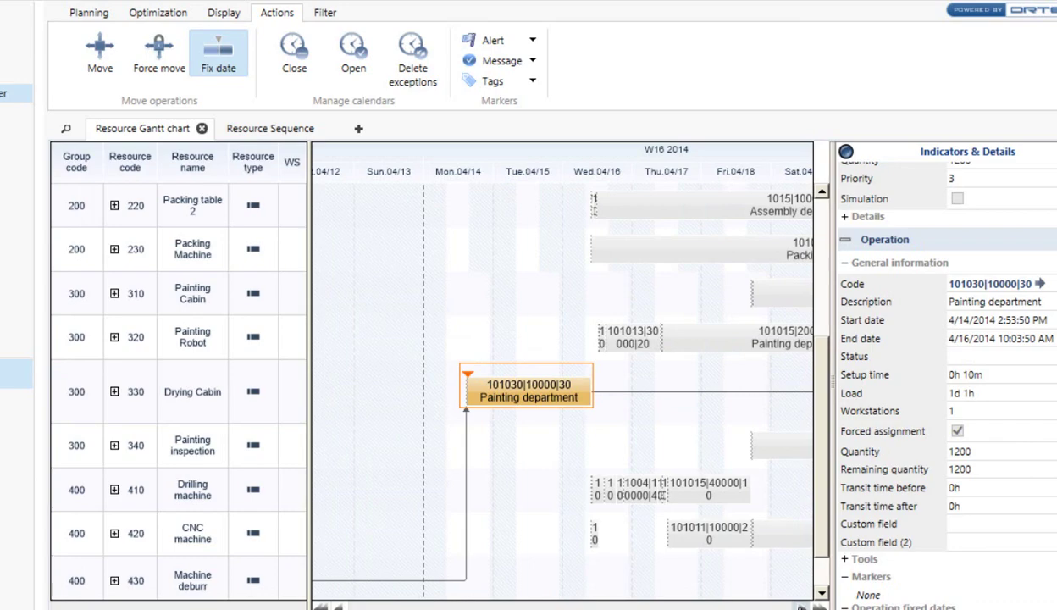
{"action": "left_click", "coordinate": [801, 606]}
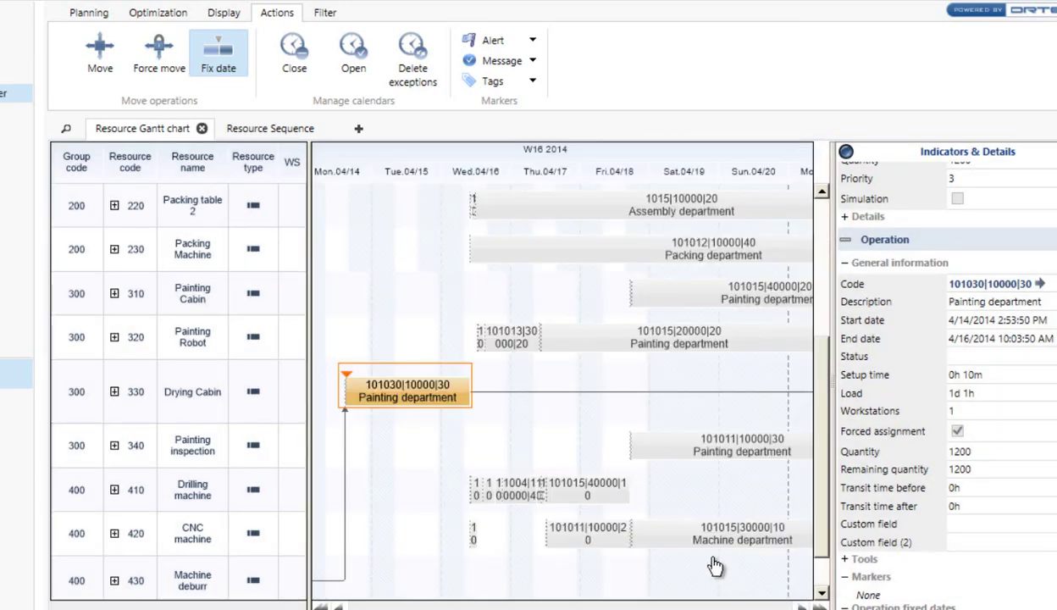
{"action": "left_click", "coordinate": [801, 606]}
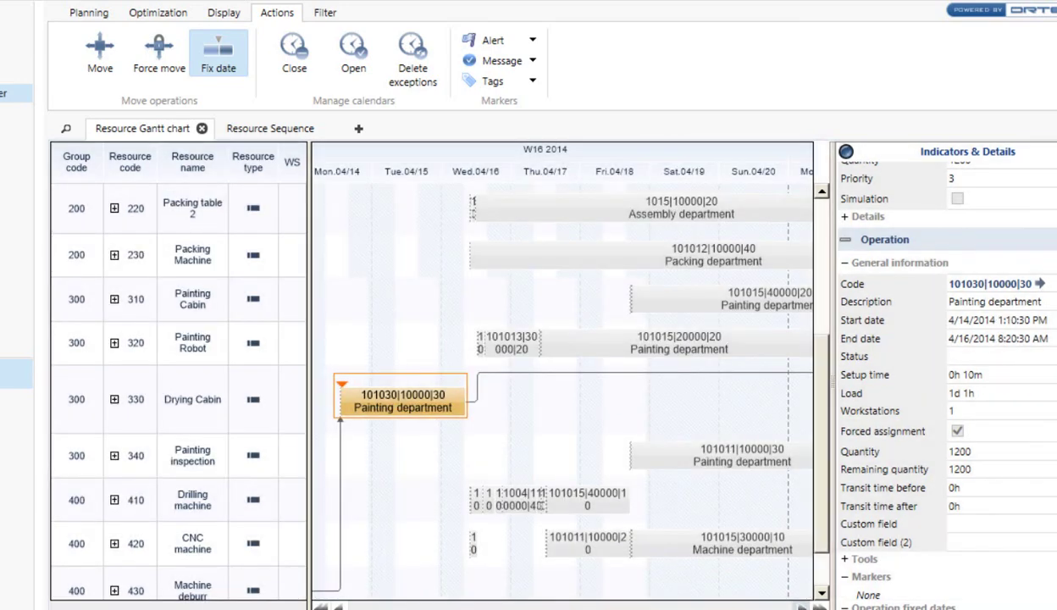
{"action": "left_click", "coordinate": [801, 607]}
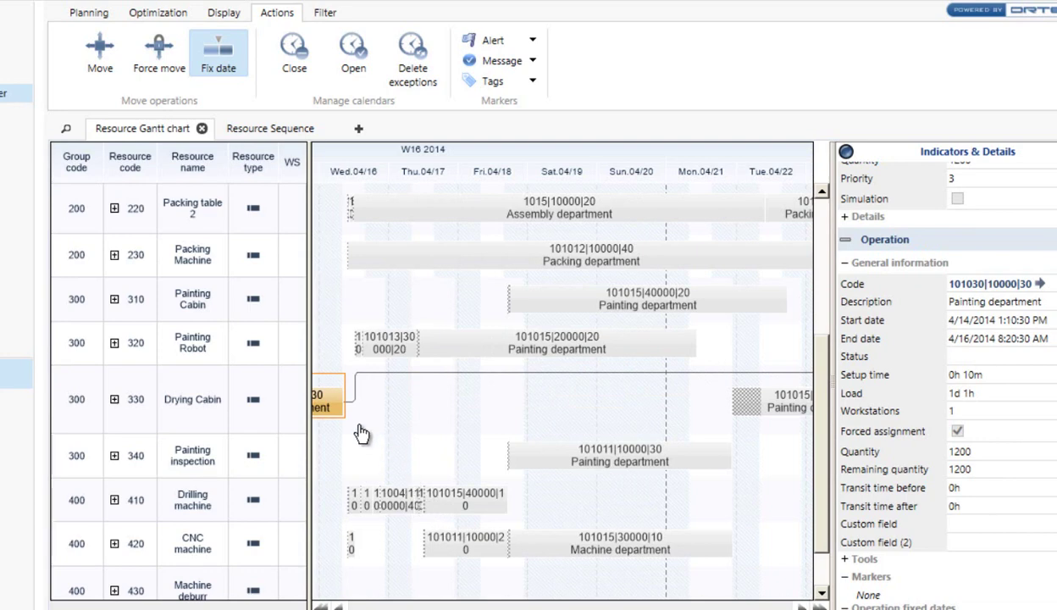
{"action": "left_click_drag", "start_coordinate": [331, 407], "coordinate": [816, 398]}
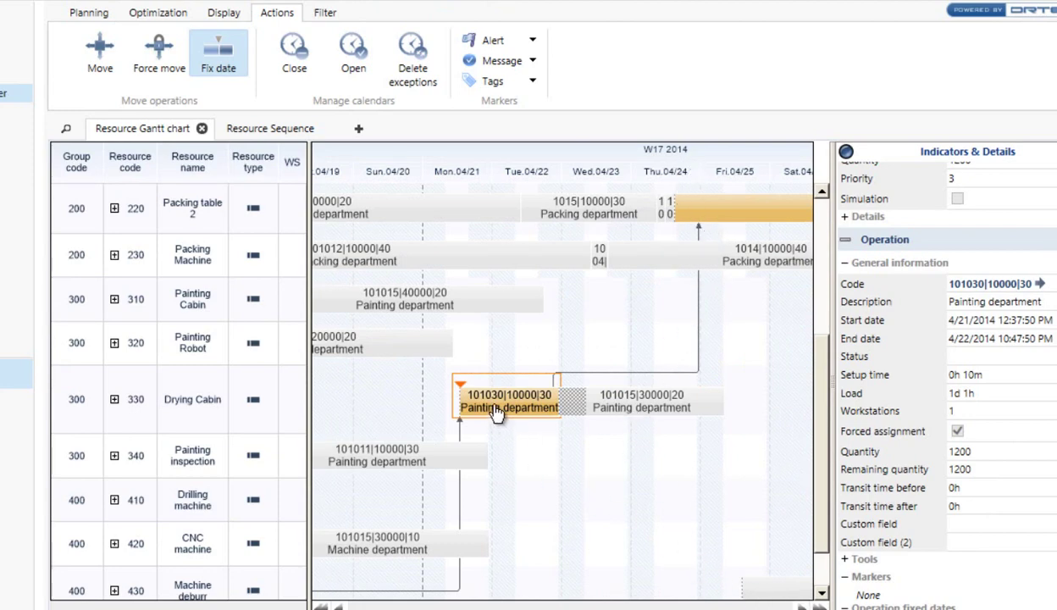
Step: Fix painting to Friday 04/25 3:14 PM–4/29 10:24 AM, checking packing 101030|10000|40 now starts 04/29
{"action": "left_click_drag", "start_coordinate": [500, 407], "coordinate": [775, 405]}
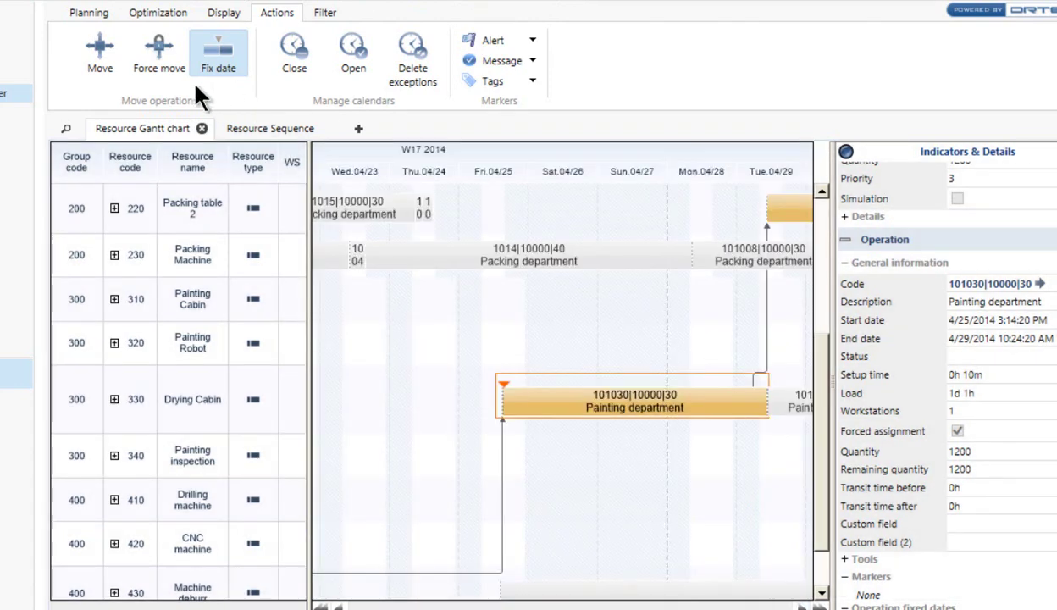
{"action": "left_click", "coordinate": [222, 63]}
{"action": "mouse_move", "coordinate": [756, 404]}
{"action": "mouse_move", "coordinate": [551, 411]}
{"action": "mouse_move", "coordinate": [780, 216]}
{"action": "left_click", "coordinate": [801, 607]}
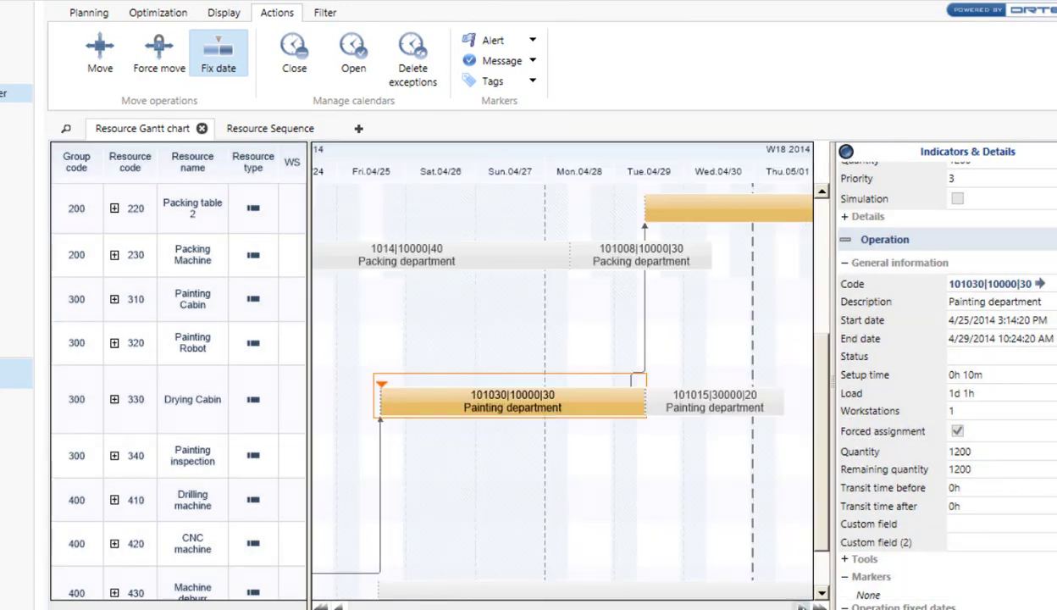
{"action": "left_click", "coordinate": [801, 606]}
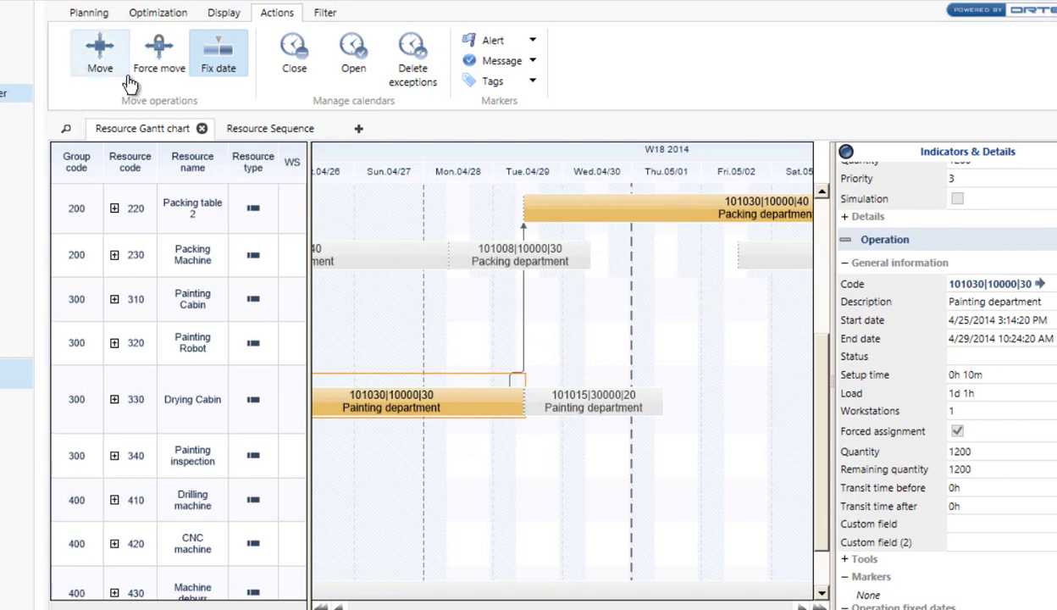
{"action": "left_click", "coordinate": [201, 79]}
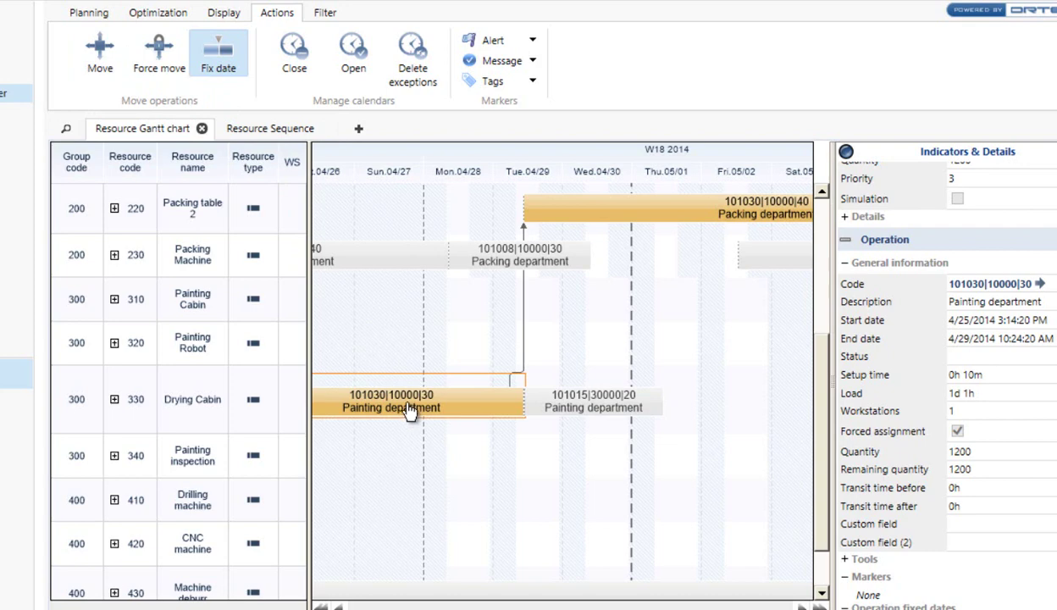
{"action": "mouse_move", "coordinate": [432, 418]}
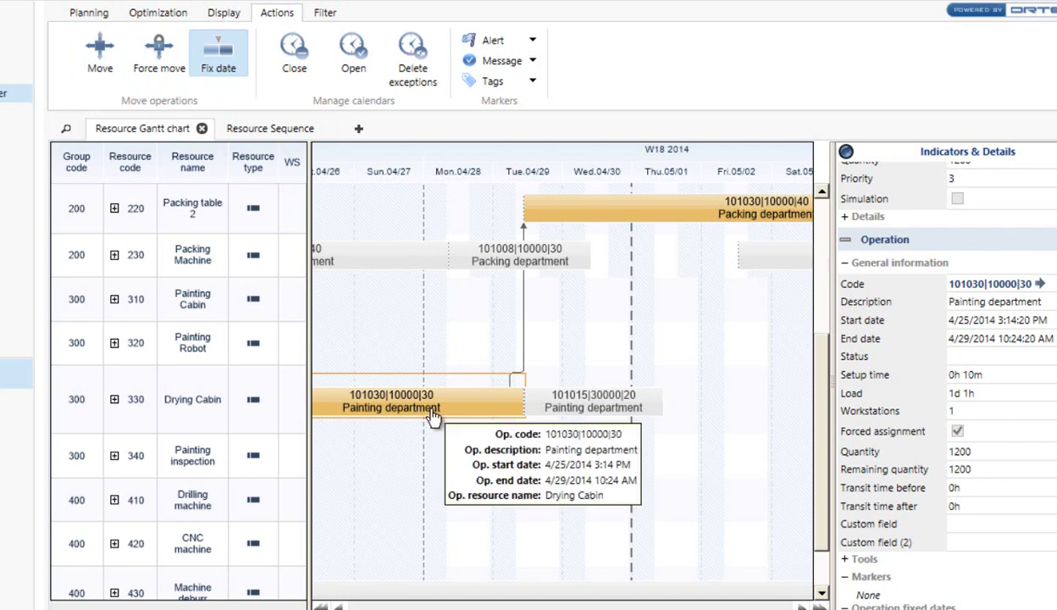